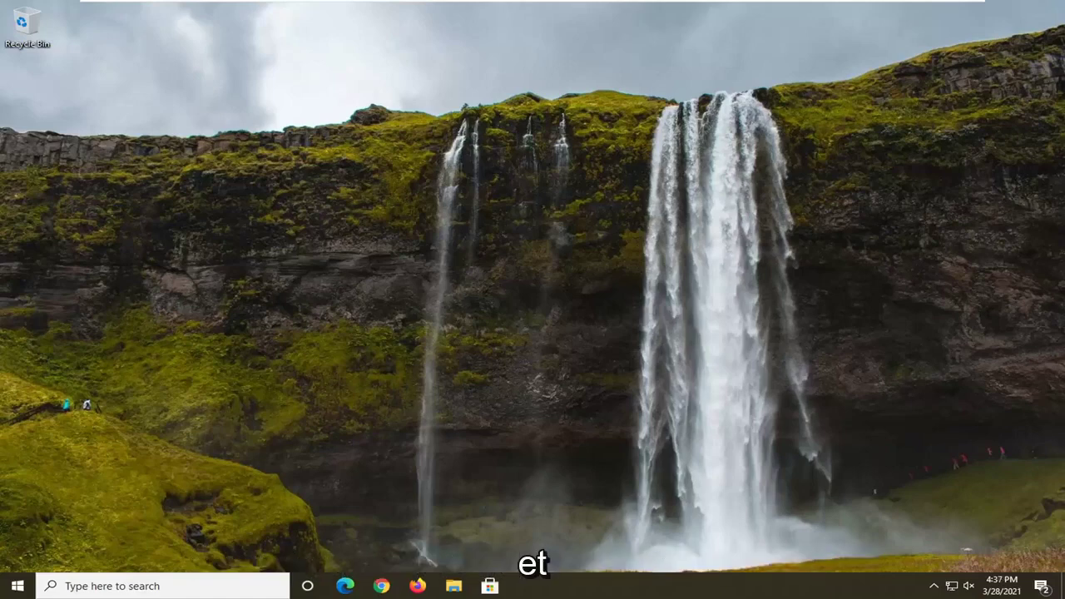
Step: Launch Registry Editor as administrator from a Start search for regedit, approving the UAC prompt
left_click(16, 588)
type("rege")
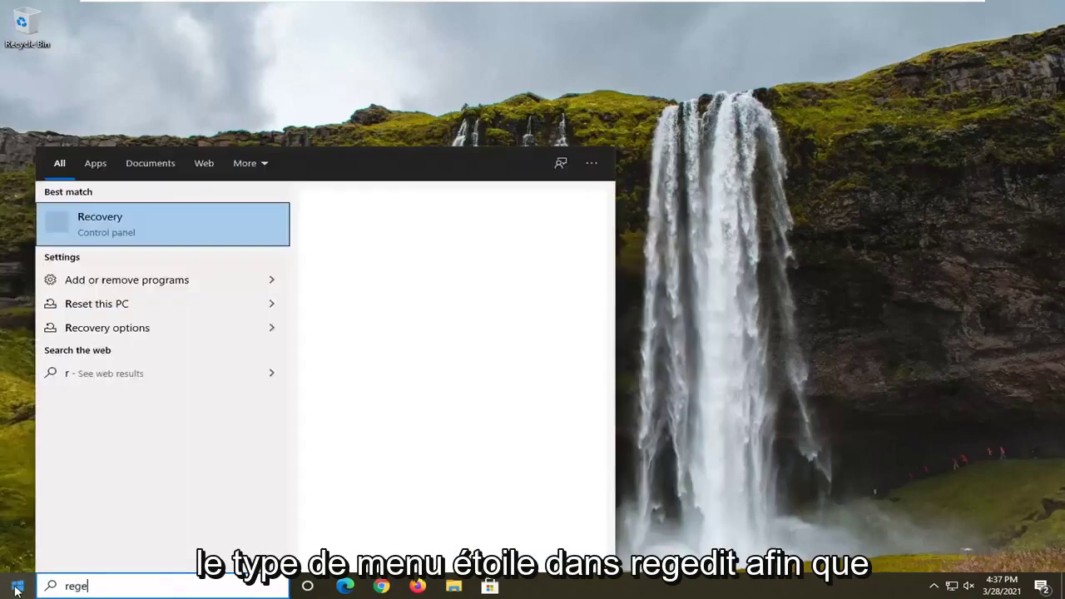
type("dit")
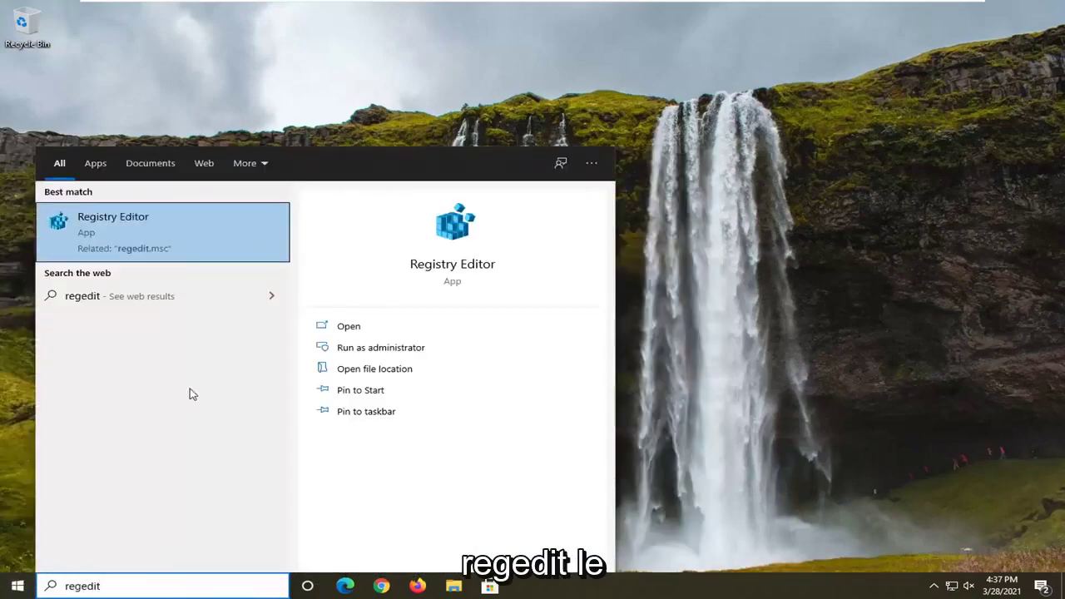
right_click(122, 247)
left_click(184, 258)
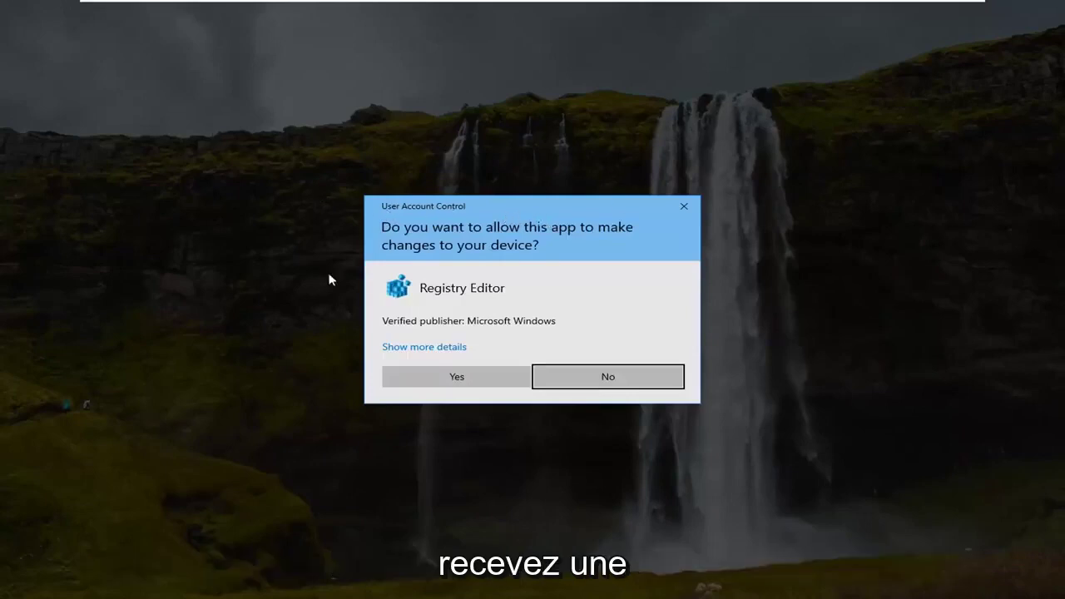
left_click(445, 380)
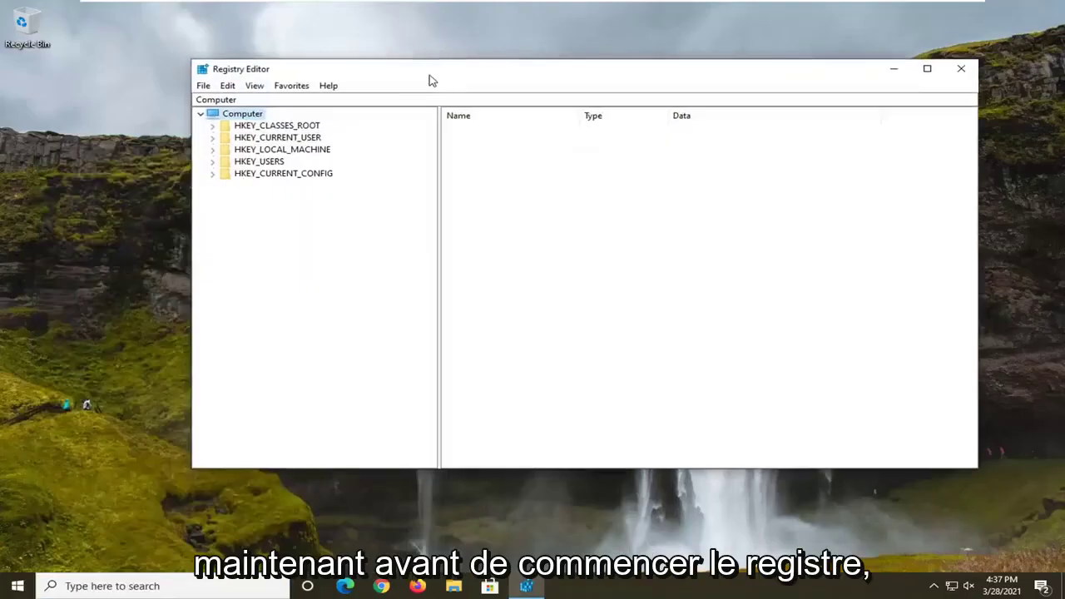
Step: Shift the Registry Editor window left, then start a registry export to the Desktop and cancel it
left_click_drag(427, 81, 409, 80)
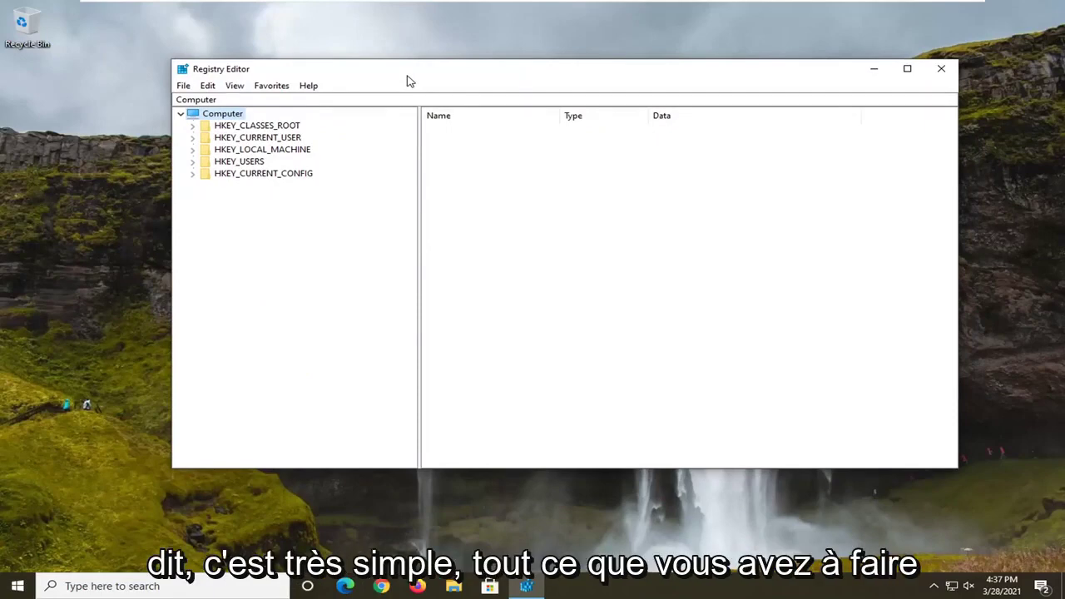
left_click_drag(407, 80, 397, 78)
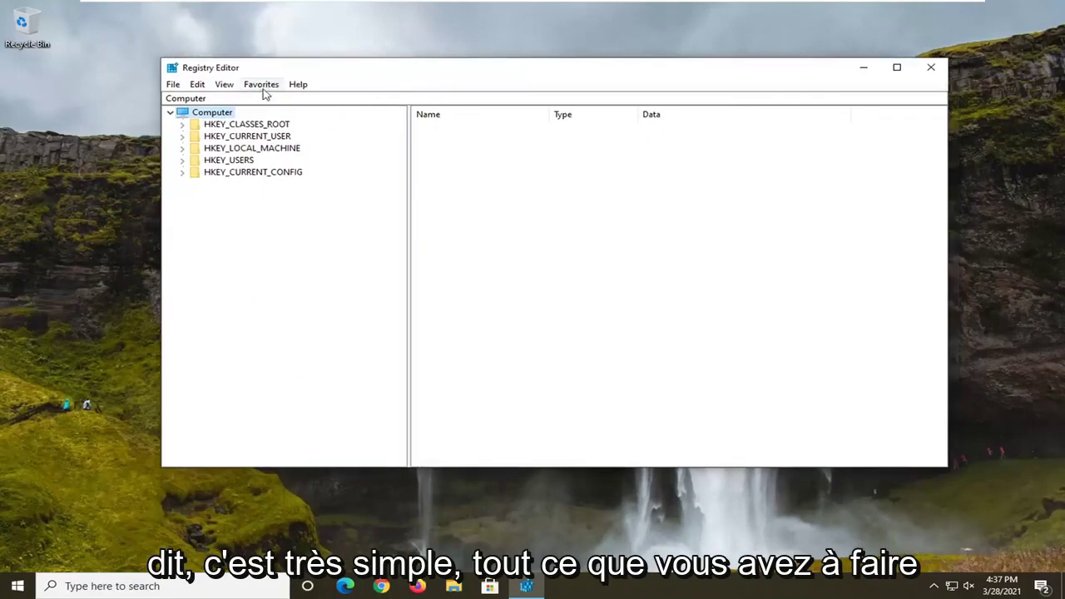
left_click(173, 84)
left_click(196, 116)
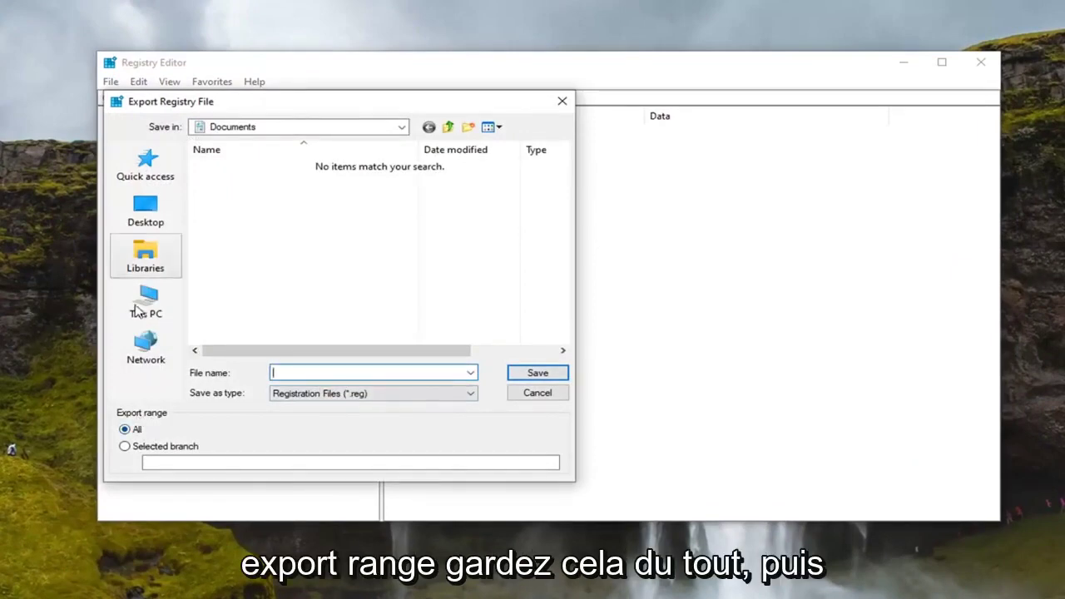
left_click(146, 212)
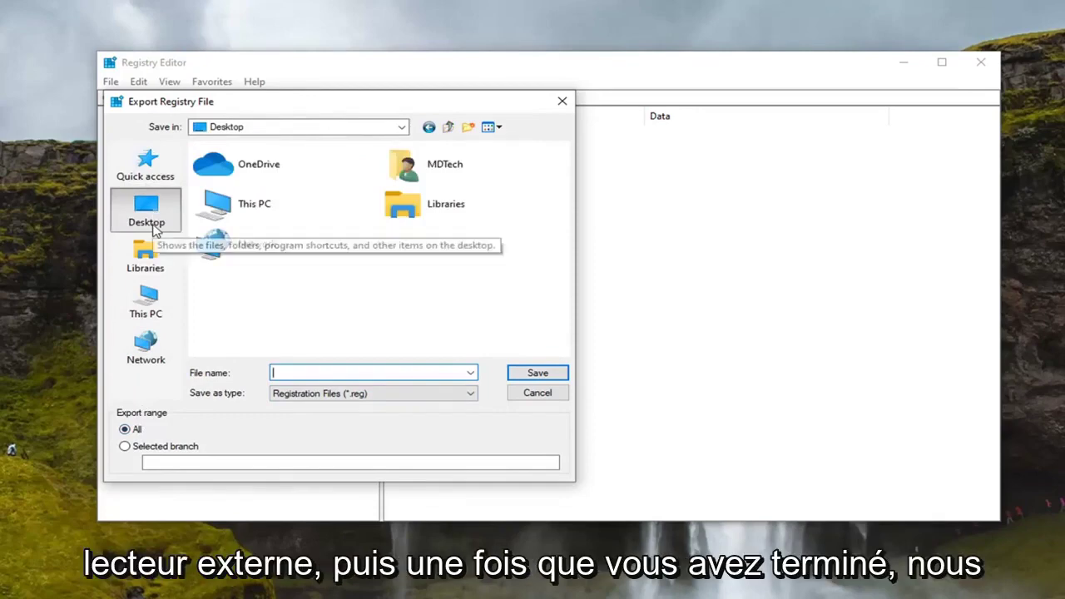
left_click(533, 395)
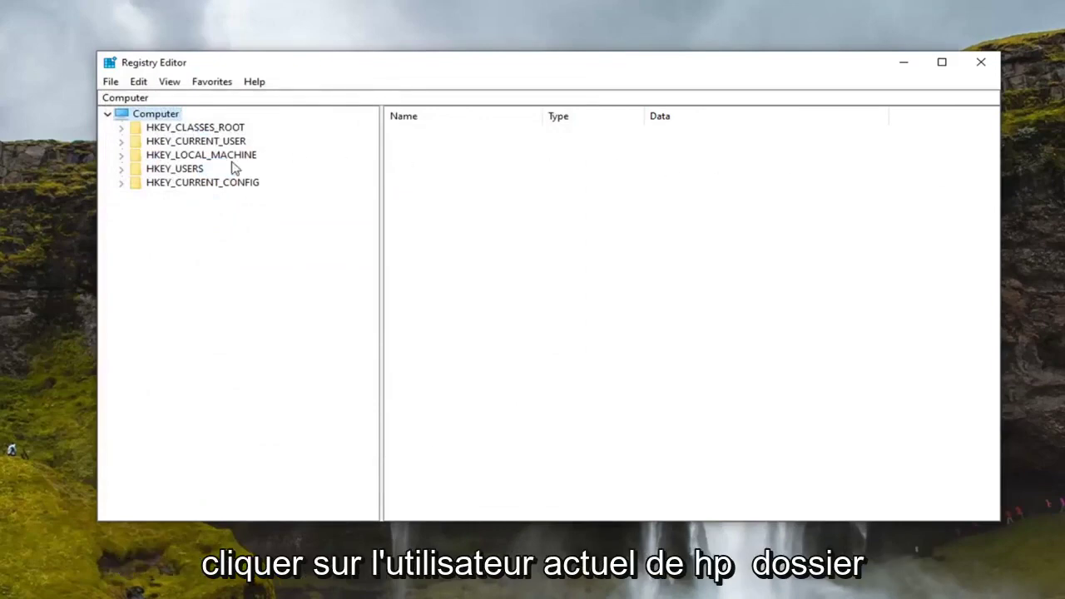
Step: Expand HKEY_CURRENT_USER, SOFTWARE and Microsoft in the key tree
double_click(205, 156)
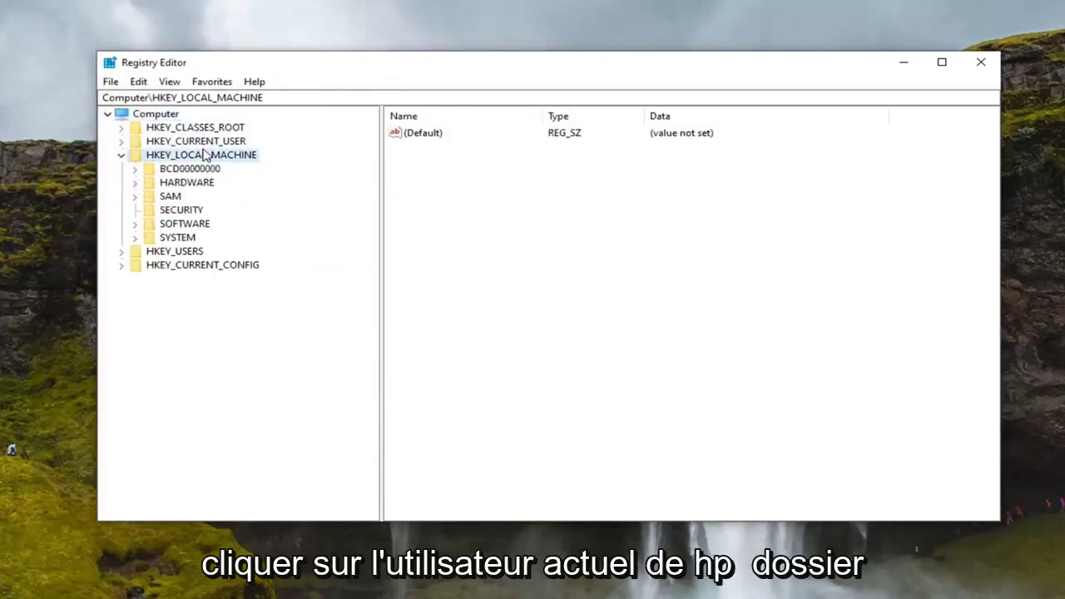
left_click(122, 319)
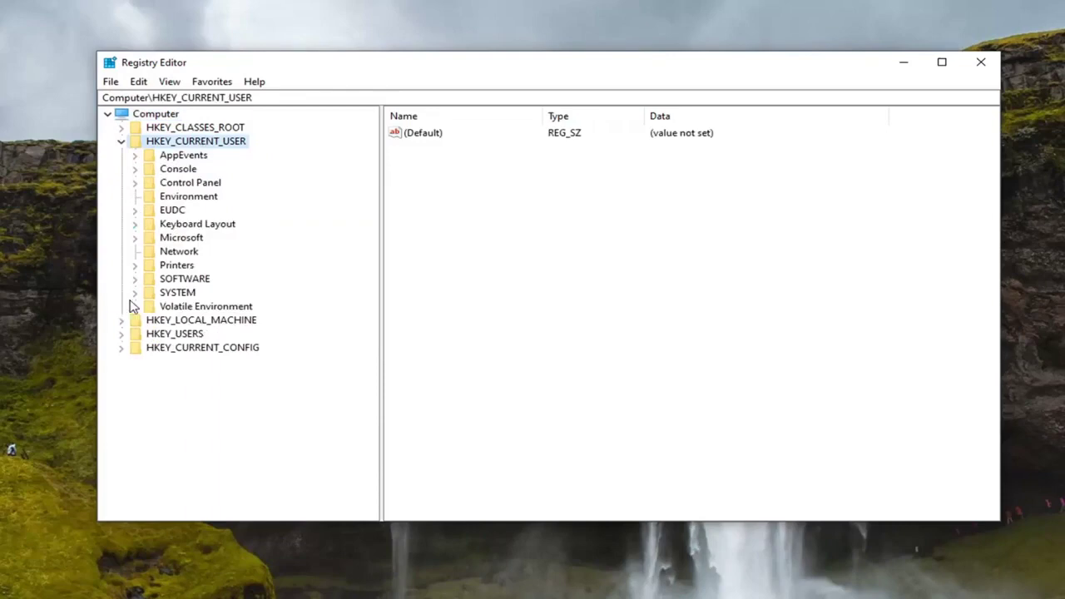
double_click(181, 280)
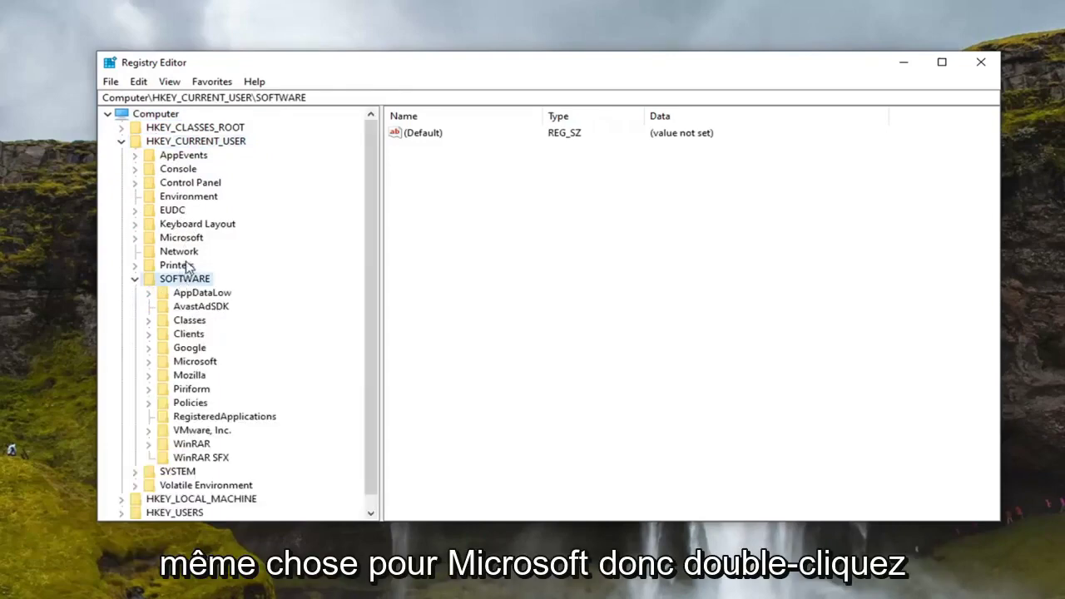
double_click(179, 350)
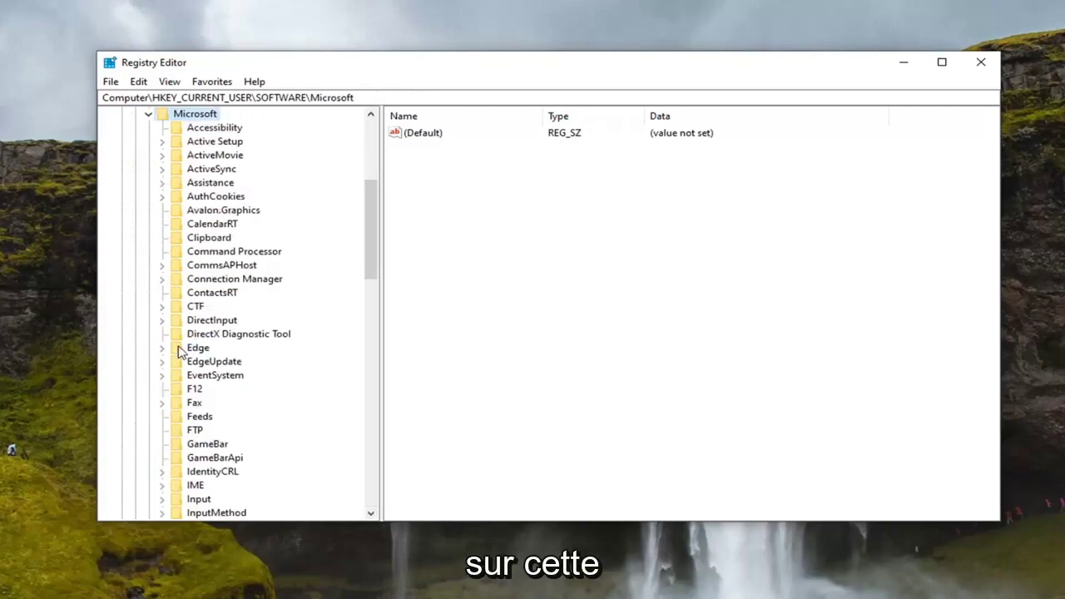
scroll(200, 309, "down", 8)
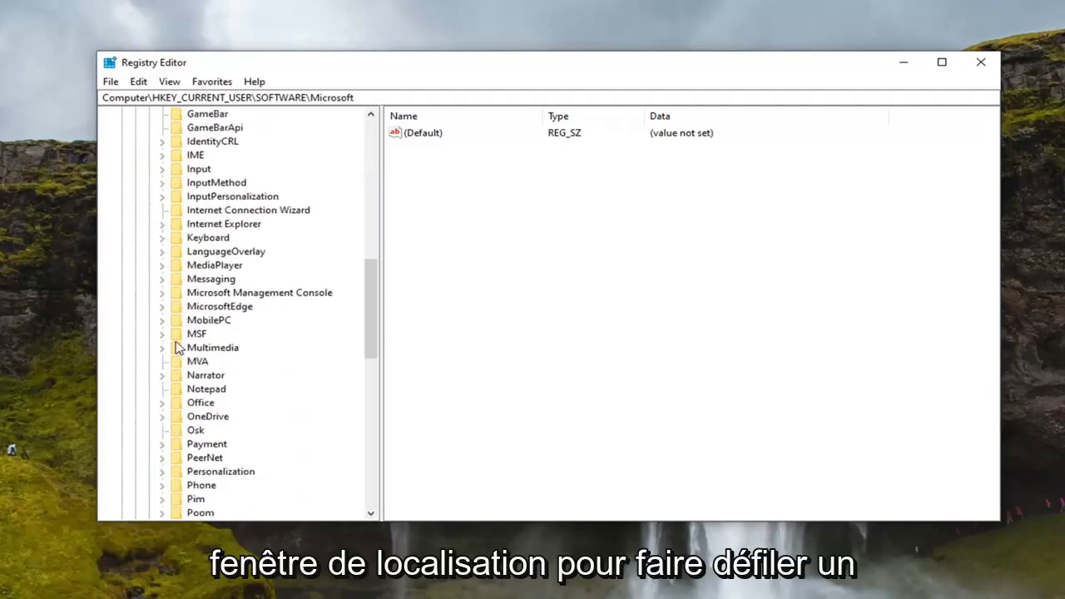
scroll(200, 333, "down", 5)
scroll(198, 366, "down", 4)
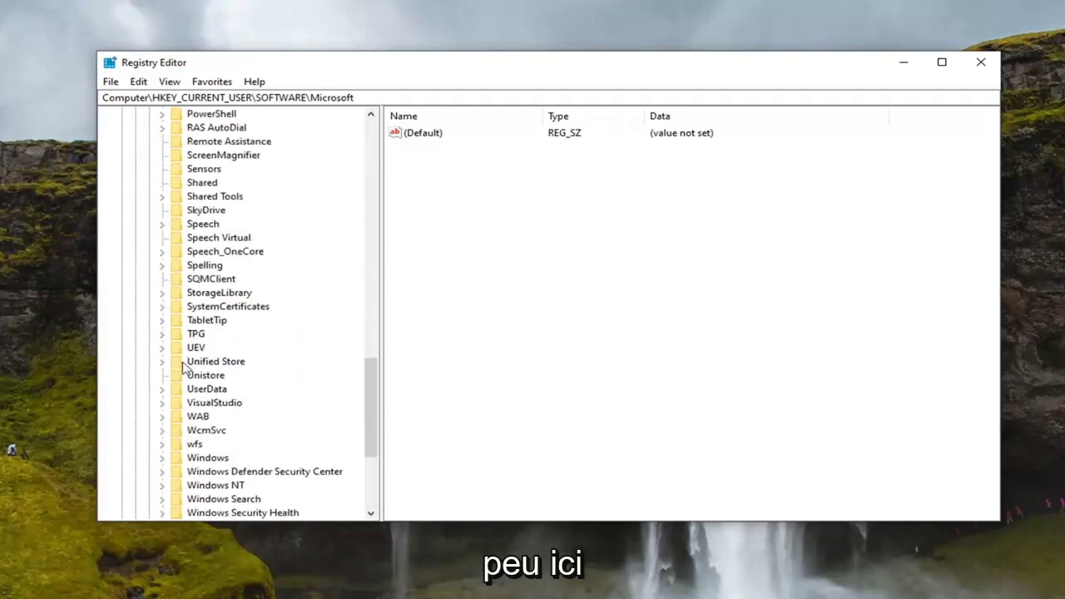
scroll(200, 412, "down", 1)
Step: Expand Windows and CurrentVersion, then select the Policies key
double_click(201, 416)
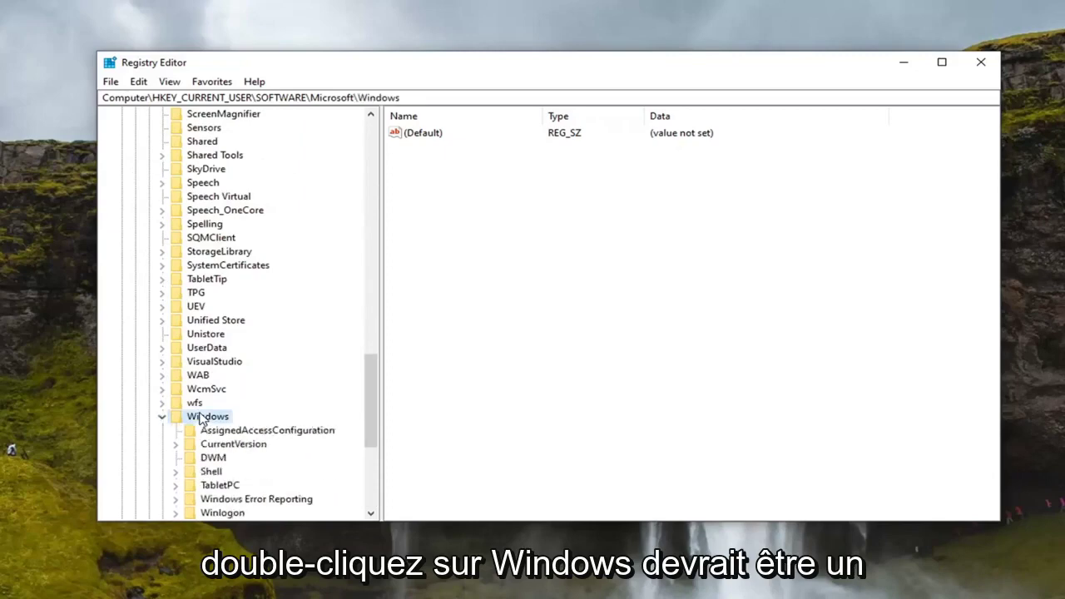
scroll(233, 407, "down", 1)
left_click(236, 407)
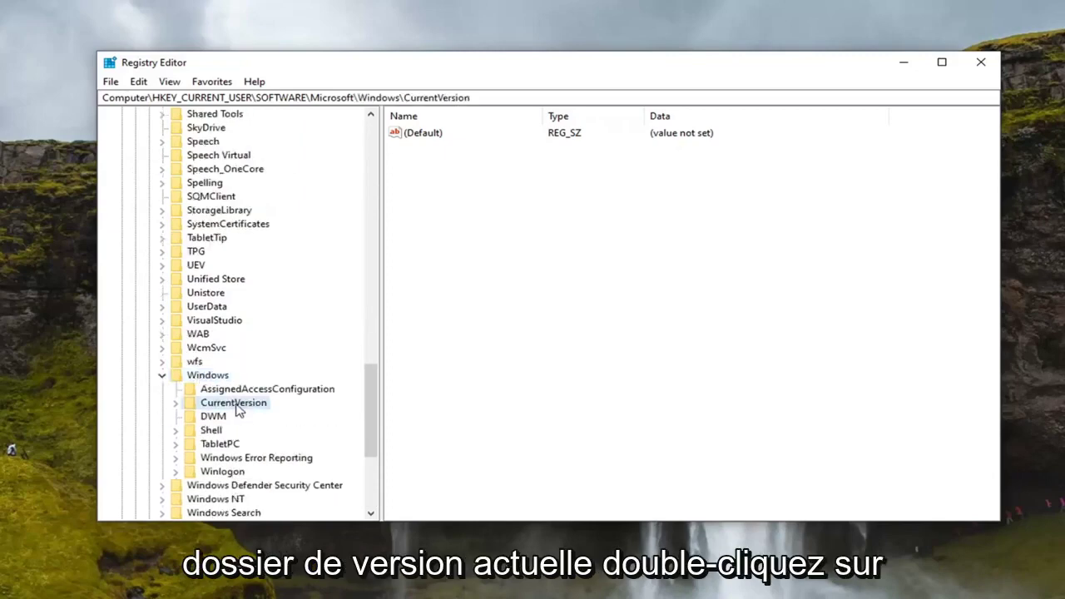
double_click(234, 403)
scroll(236, 408, "down", 4)
scroll(233, 406, "down", 3)
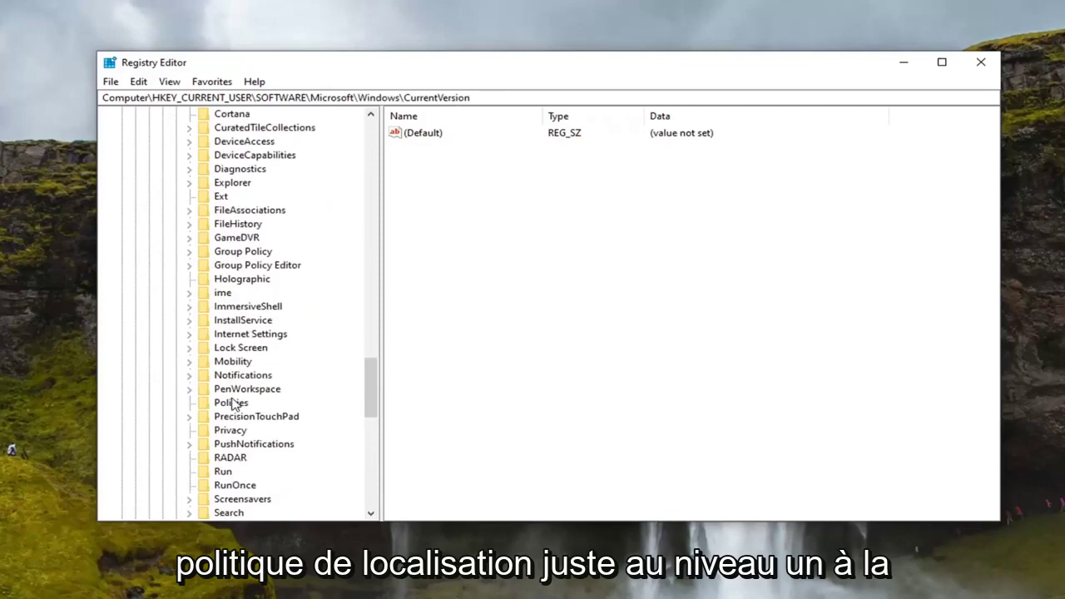
left_click(229, 404)
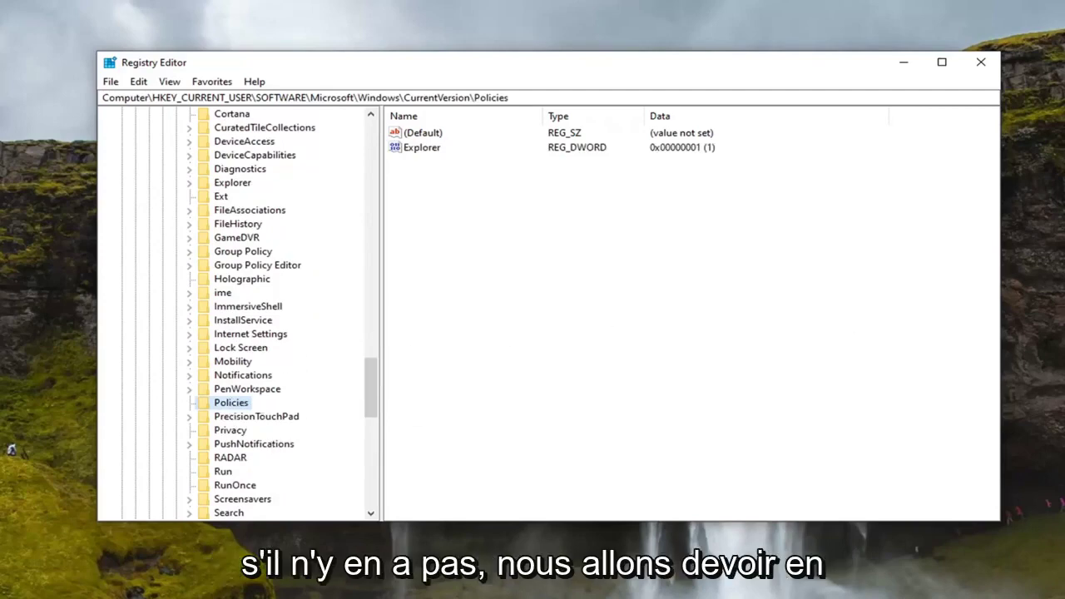
Step: Add a new key named Explorer under CurrentVersion\Policies
right_click(224, 403)
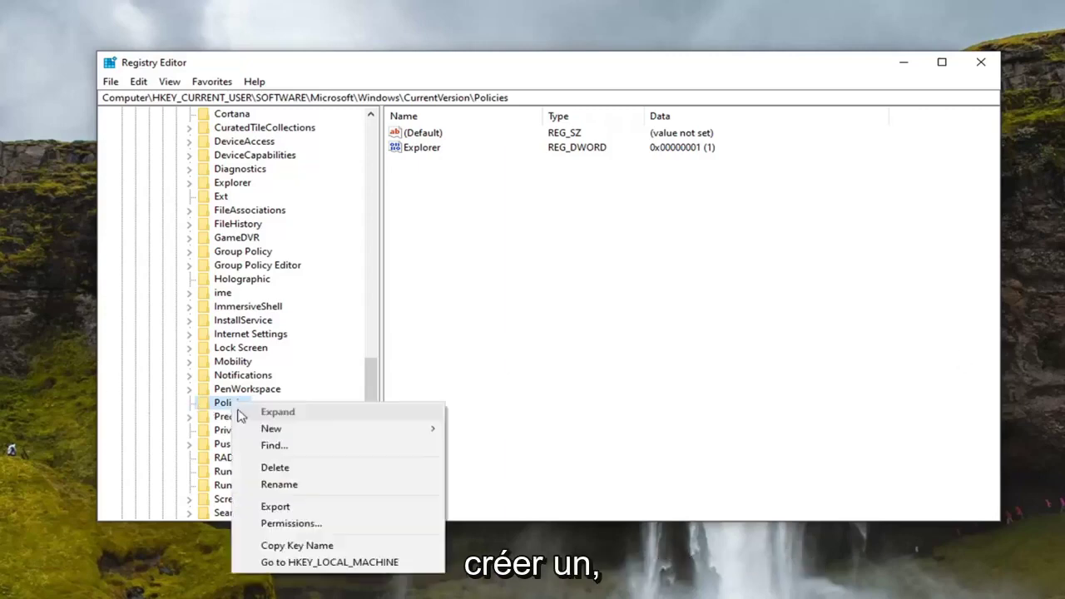
key("Escape")
right_click(231, 406)
mouse_move(272, 429)
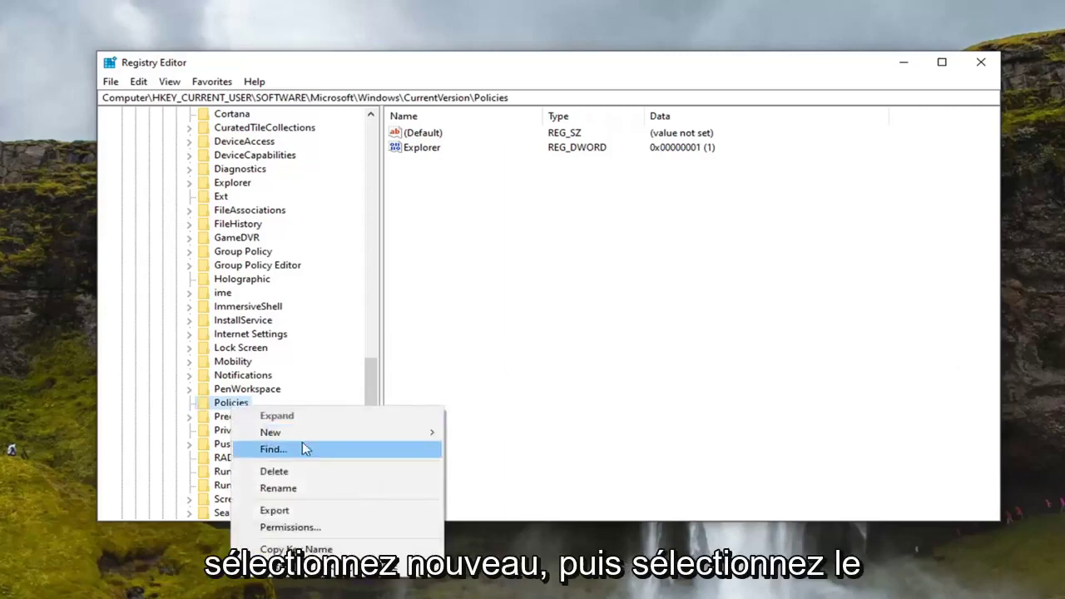
left_click(503, 435)
type("E")
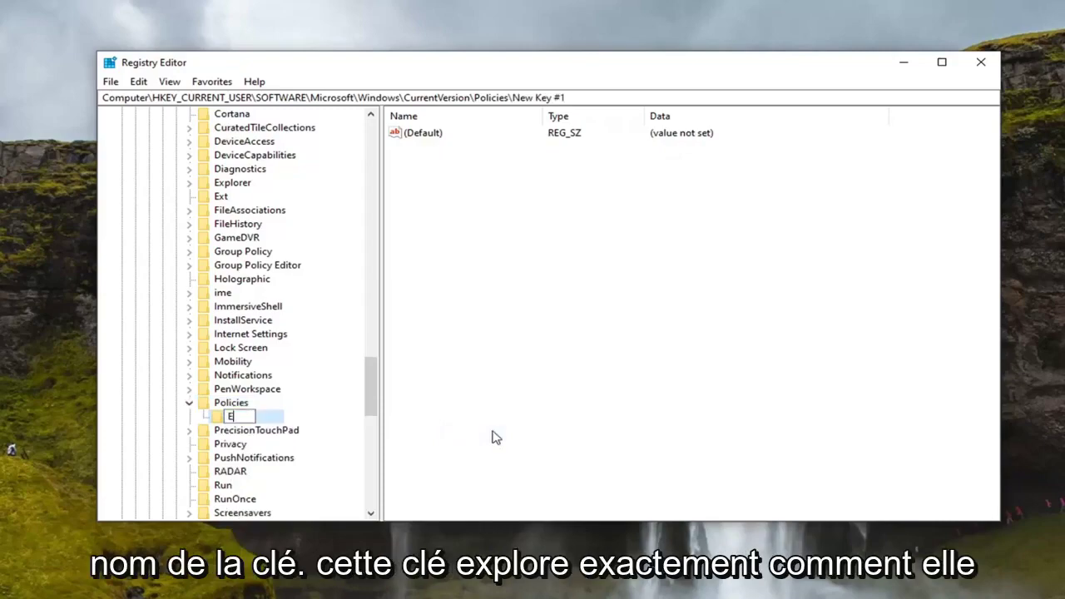
type("xplorer")
key("Return")
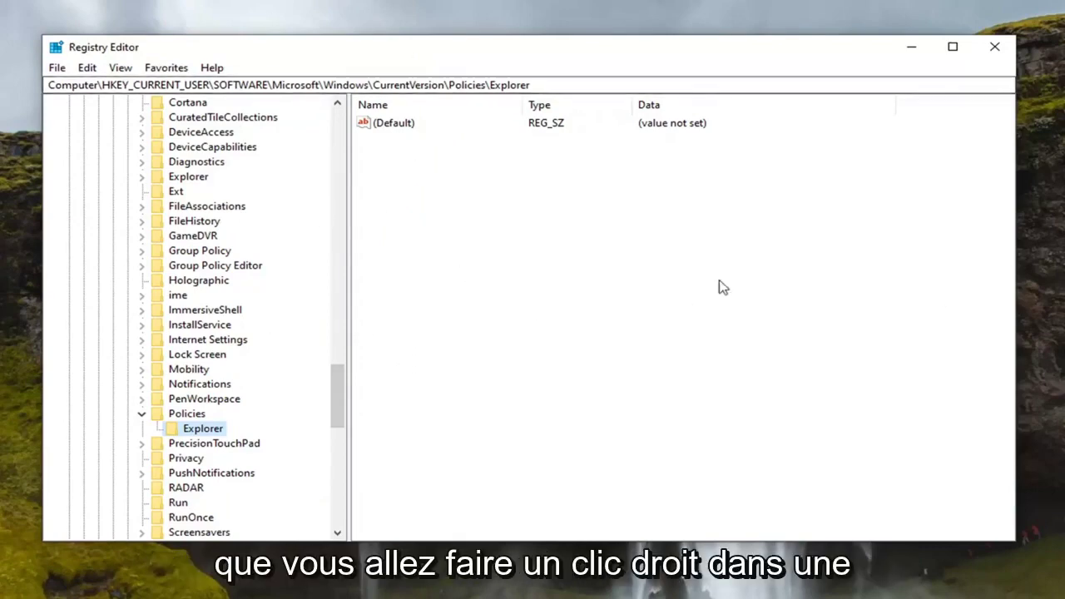
Step: Add a DWORD (32-bit) value named NoCDBurning to the Explorer key
right_click(440, 196)
mouse_move(486, 201)
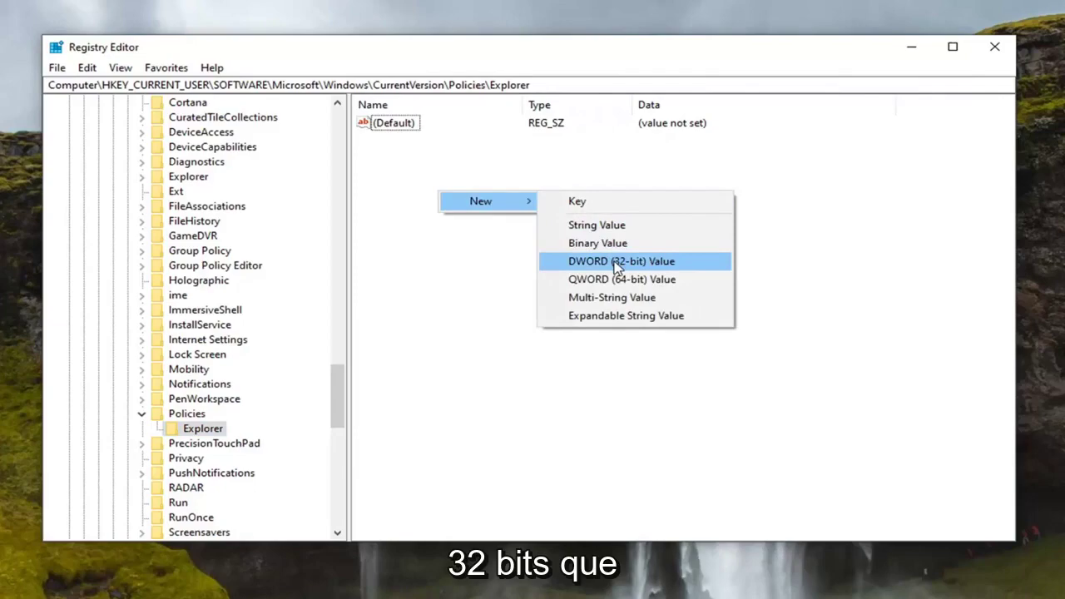
left_click(615, 263)
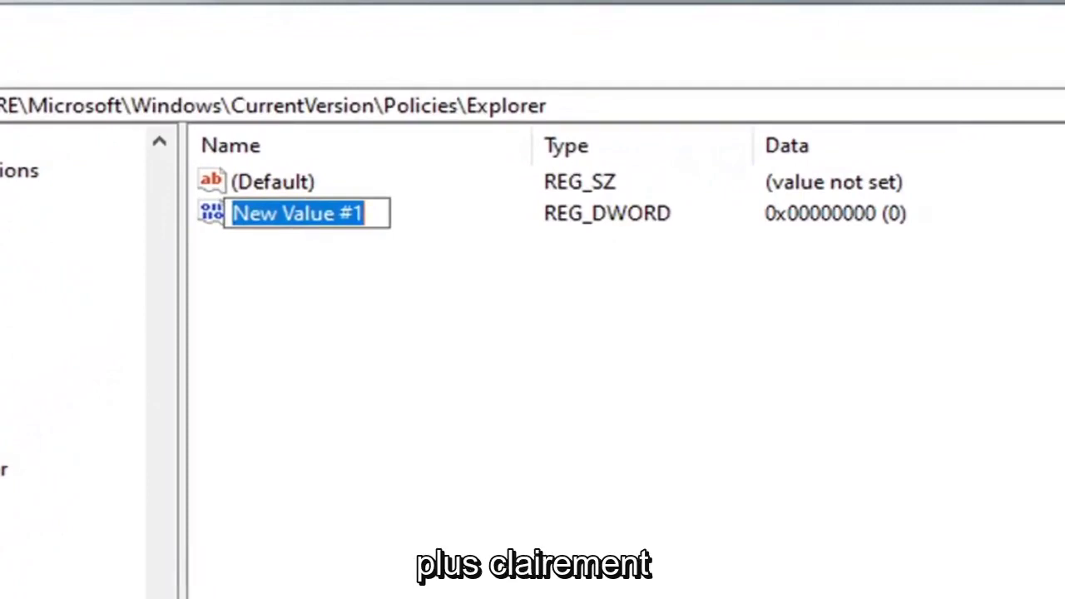
type("NoCD")
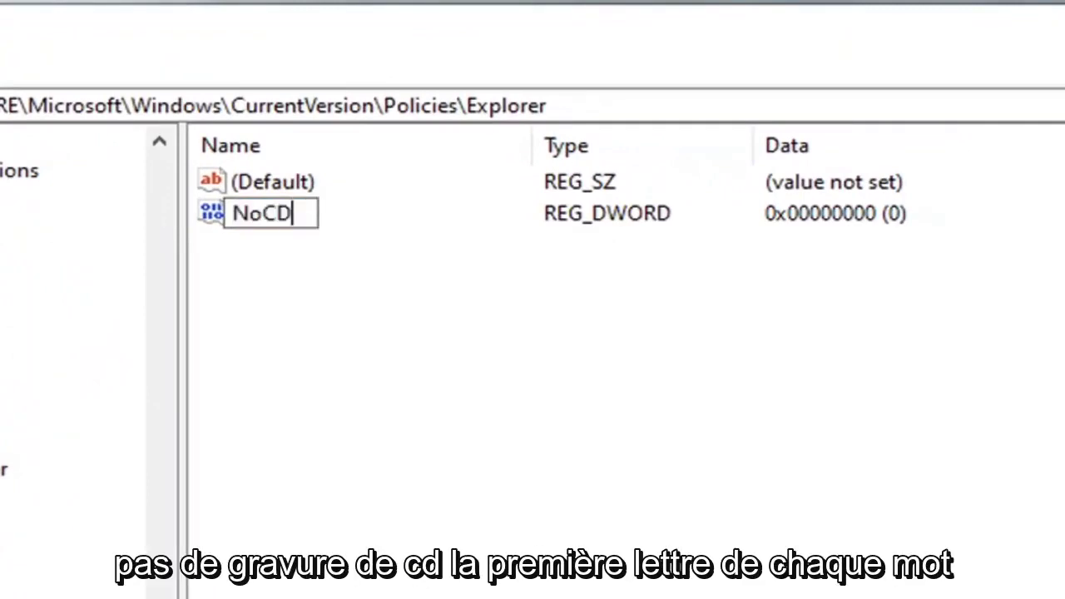
type("Burning")
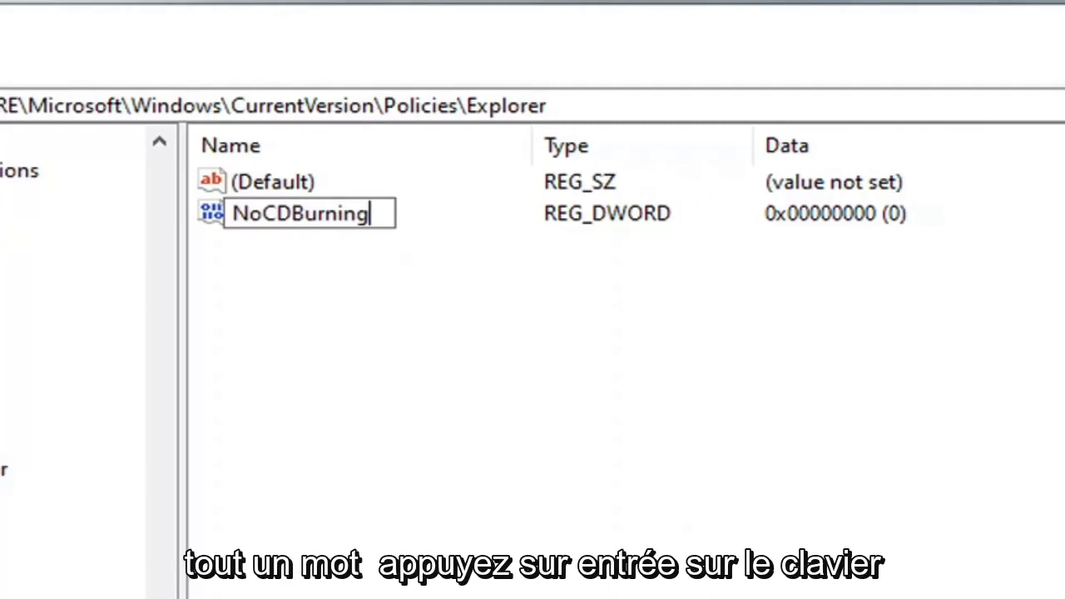
key("Return")
Step: Change NoCDBurning's value data to 1 in hexadecimal and confirm it
double_click(257, 218)
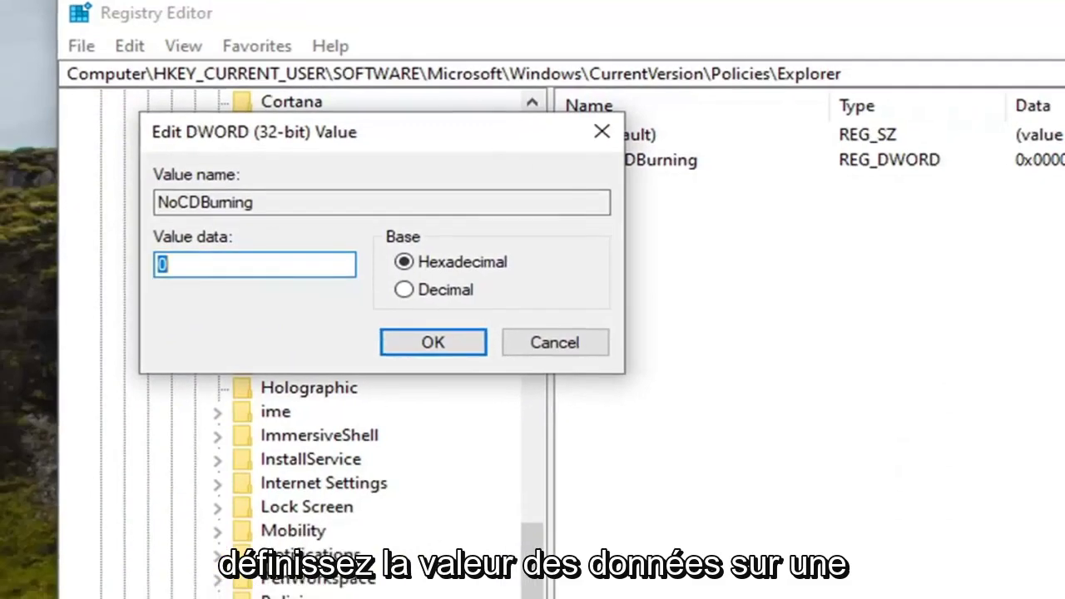
type("1")
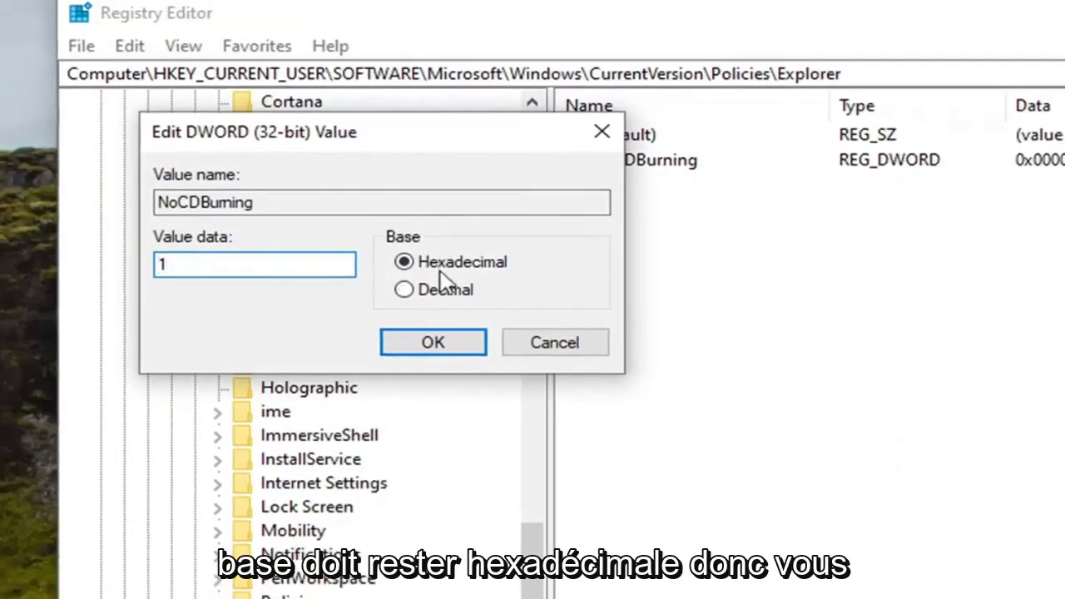
key("BackSpace")
type("0")
type("1")
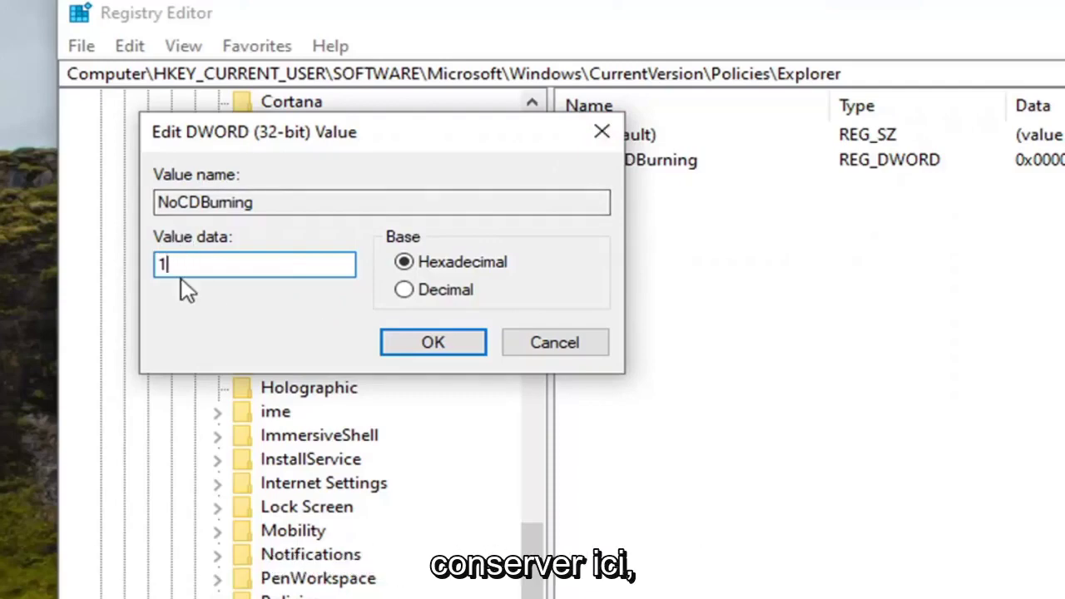
left_click(421, 348)
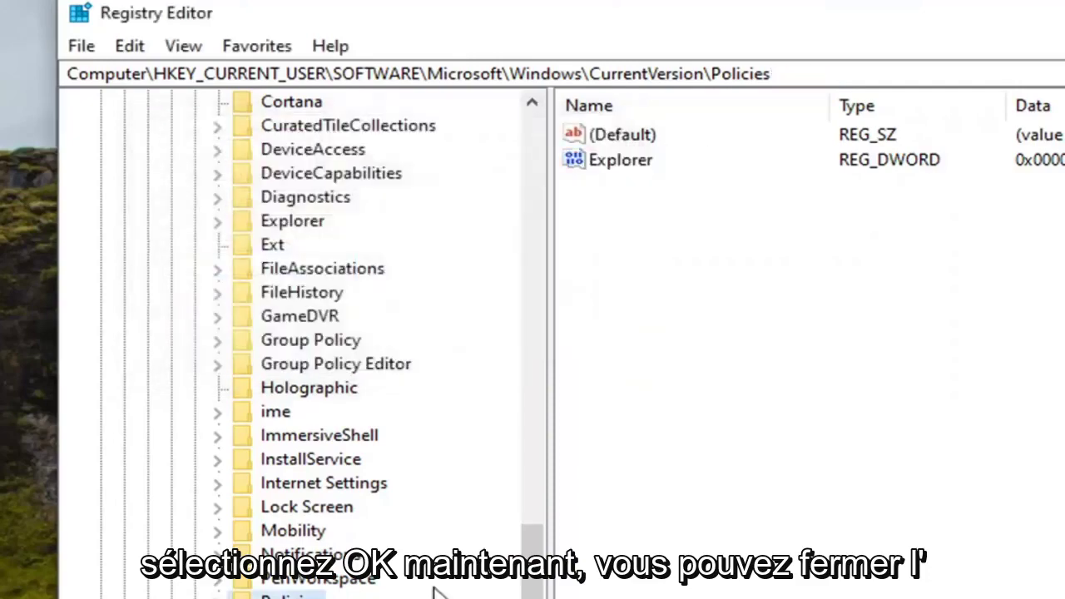
Step: Collapse the key tree from CurrentVersion up to Computer and close Registry Editor
left_click_drag(507, 344, 491, 399)
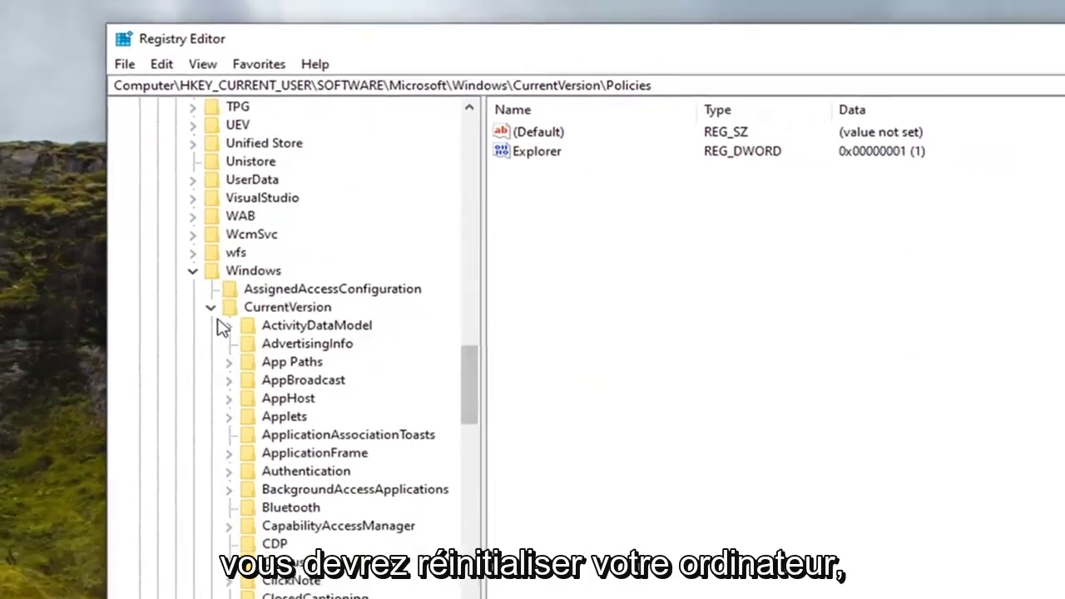
left_click(205, 323)
left_click(186, 282)
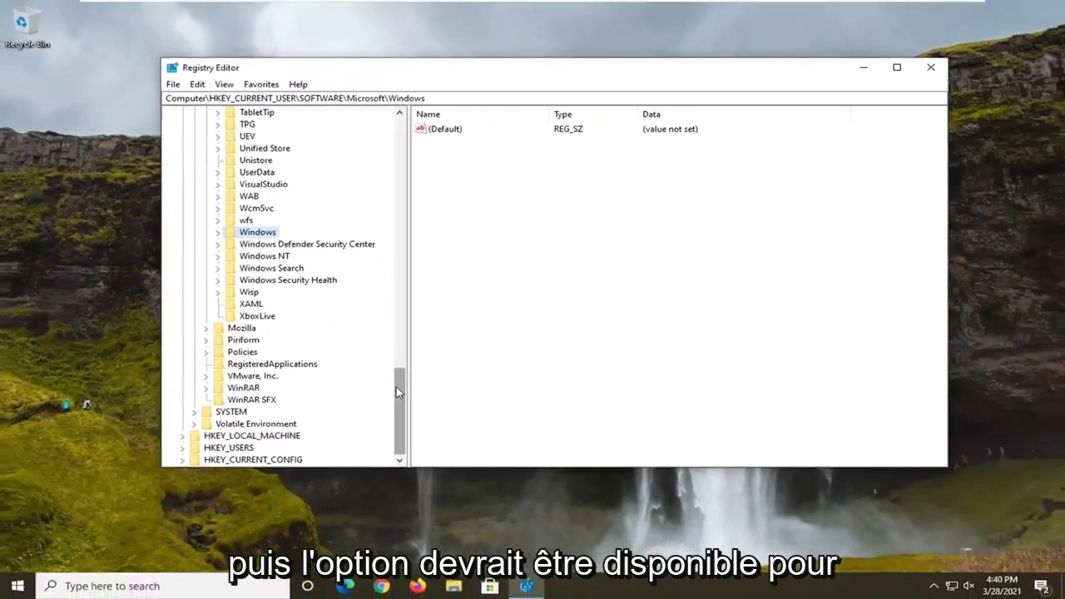
left_click_drag(399, 416, 398, 138)
left_click(206, 329)
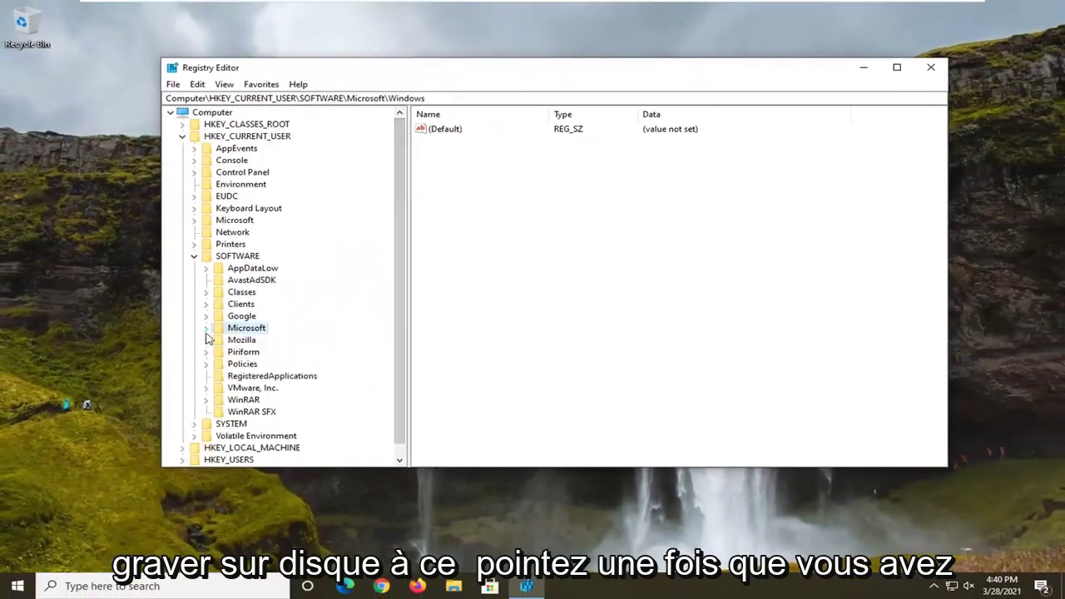
left_click(194, 256)
left_click(182, 137)
left_click(197, 115)
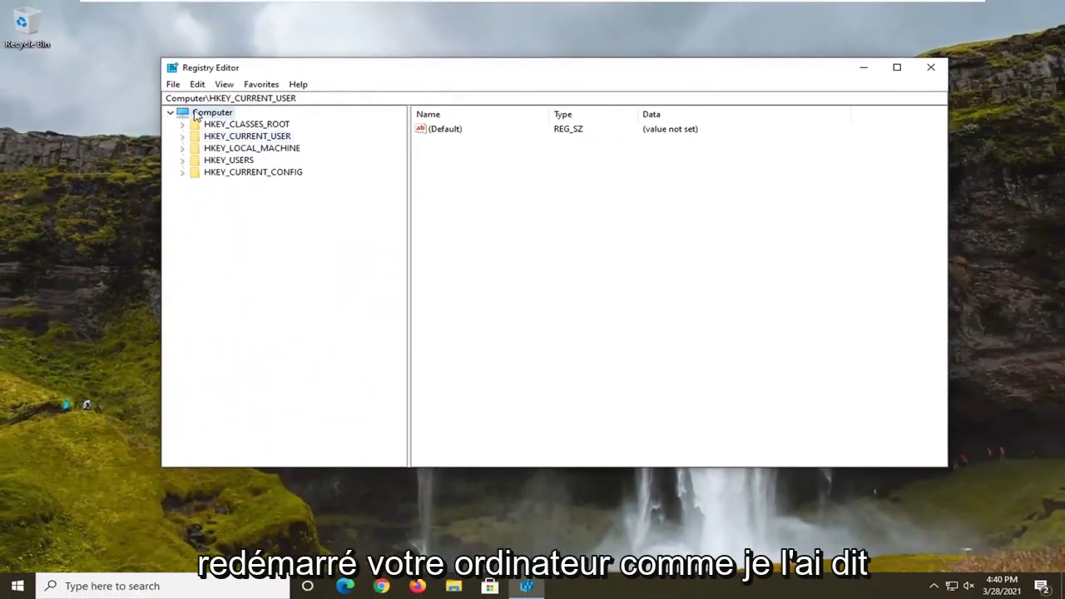
left_click(931, 68)
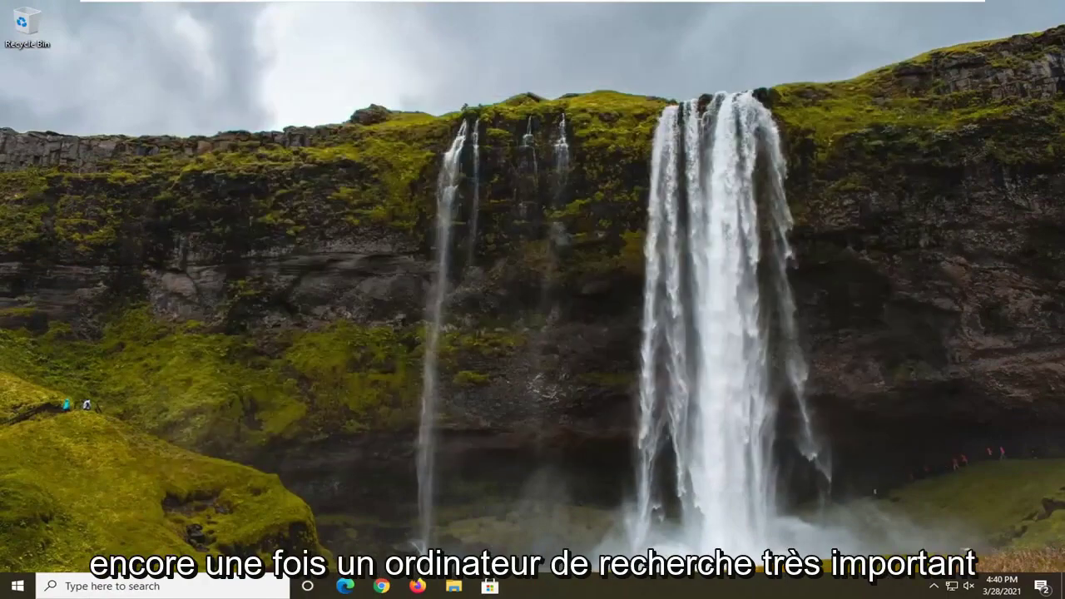